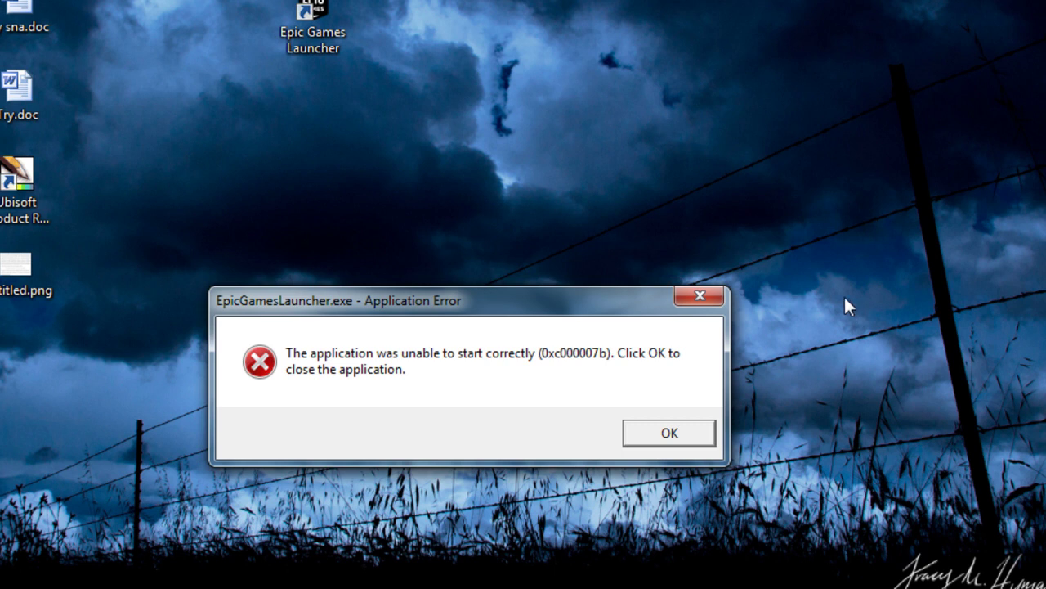
Step: Dismiss the application error, run Epic Games Launcher to reproduce it, and close the error message
left_click_drag(376, 300, 367, 153)
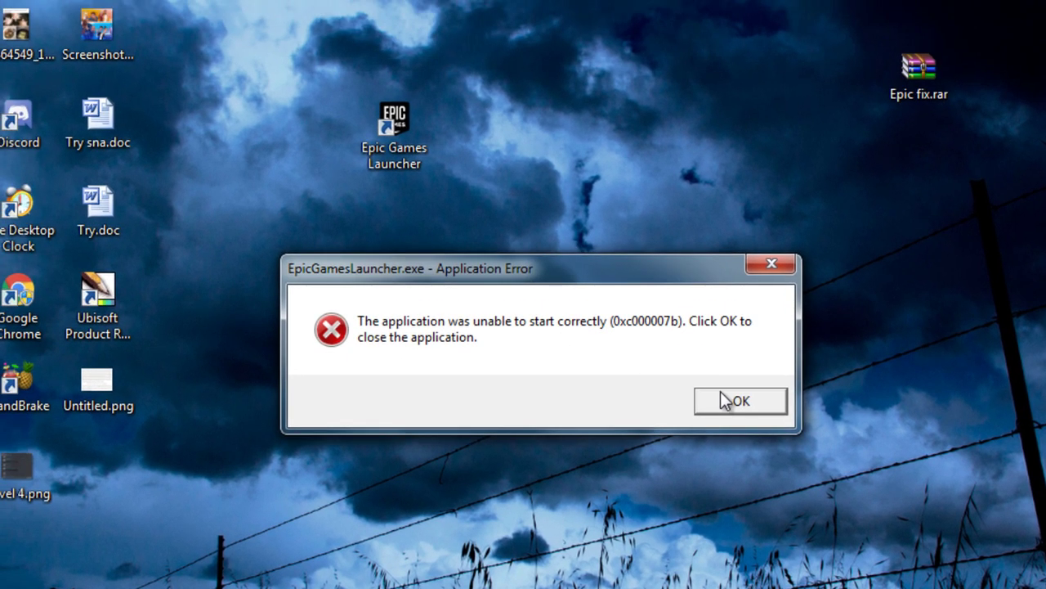
left_click(724, 401)
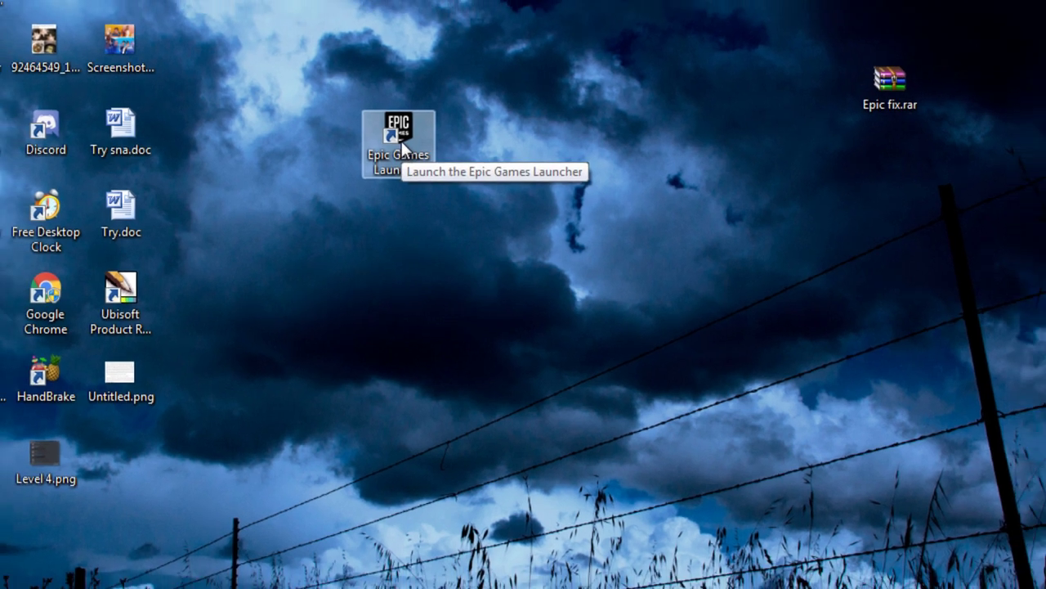
double_click(401, 141)
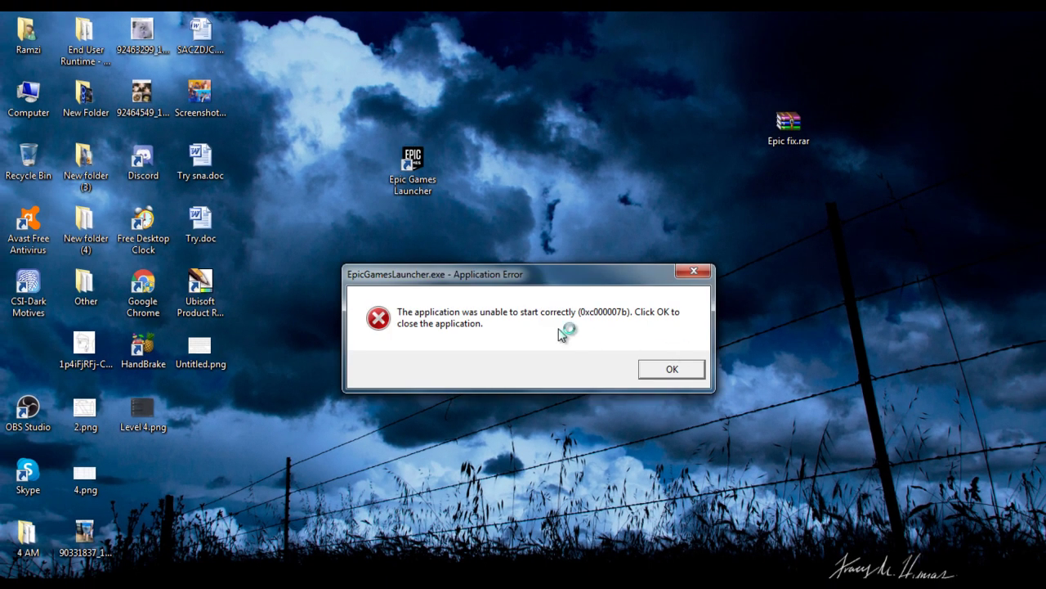
left_click(672, 368)
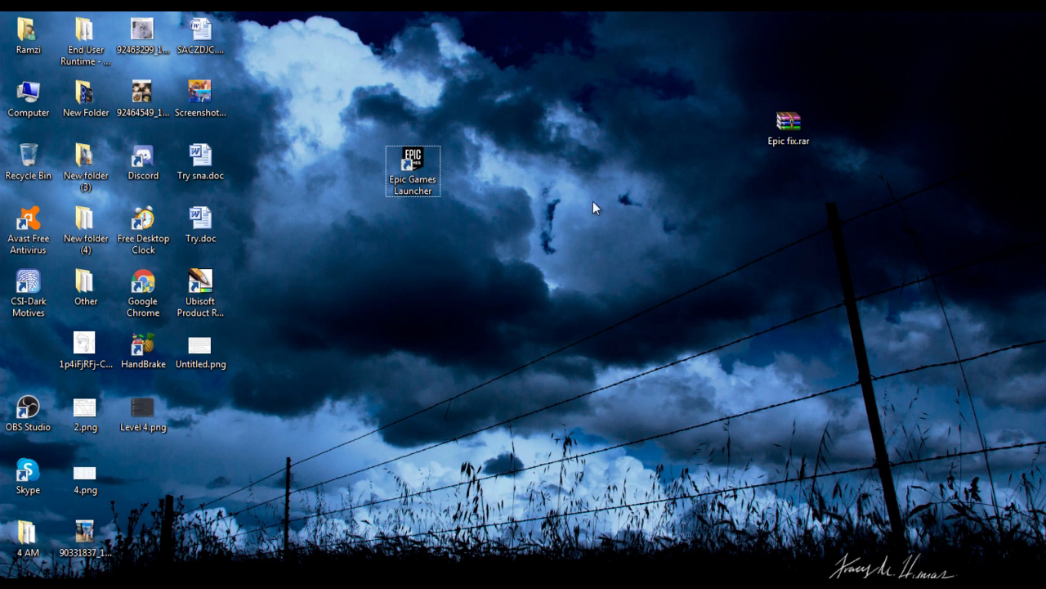
Step: Open the Epic fix.rar archive in WinRAR to view its contents, and close it without extracting
double_click(775, 140)
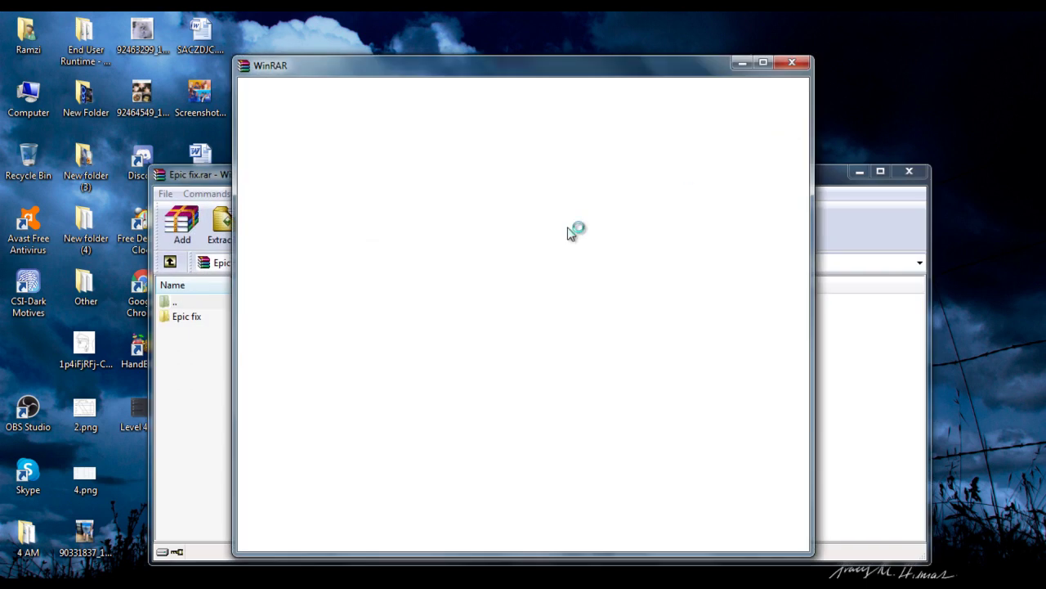
left_click(786, 65)
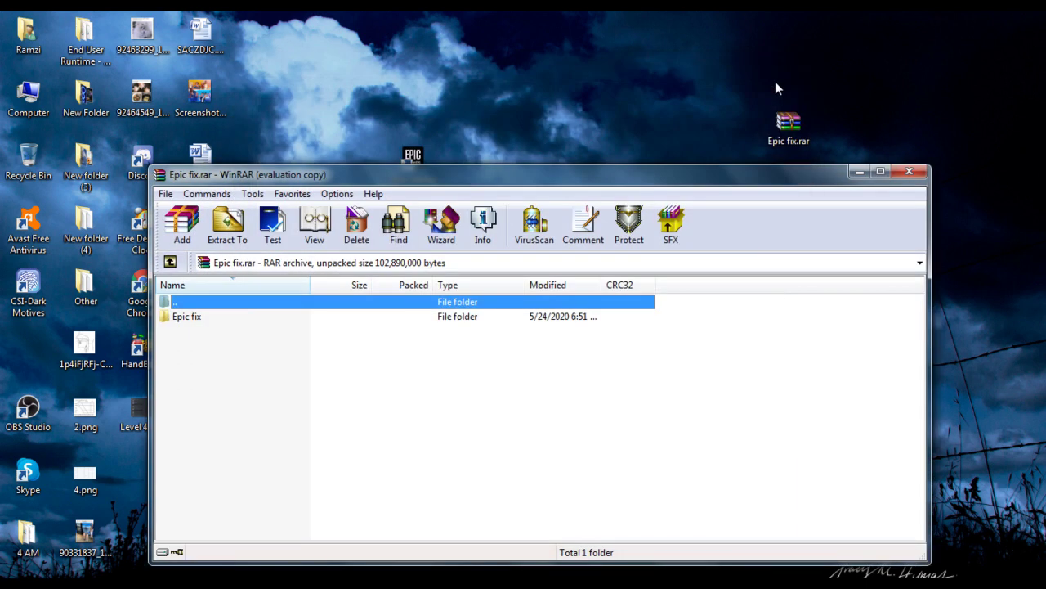
left_click(683, 380)
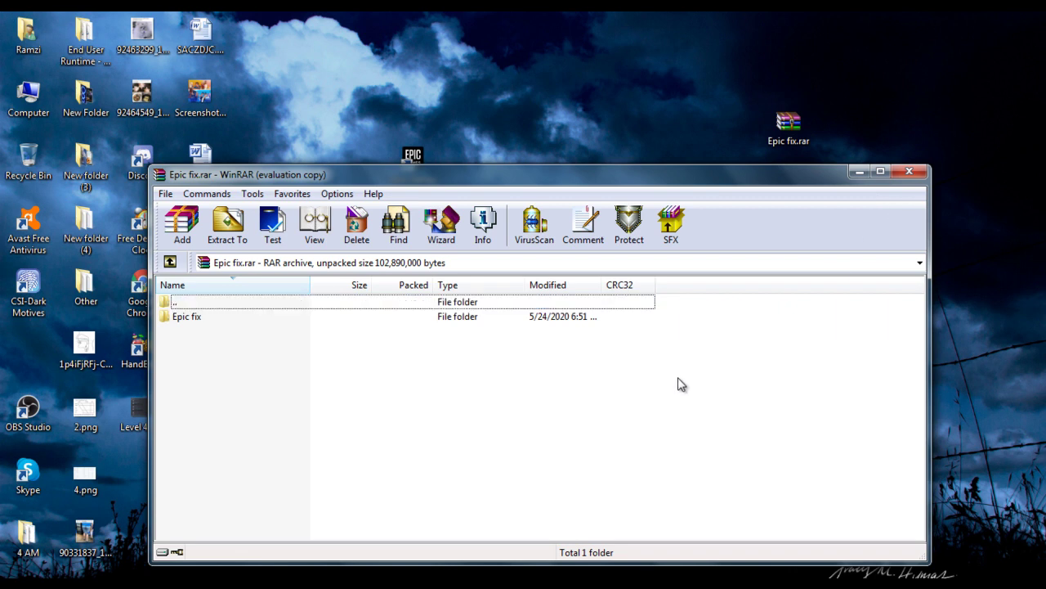
left_click(908, 175)
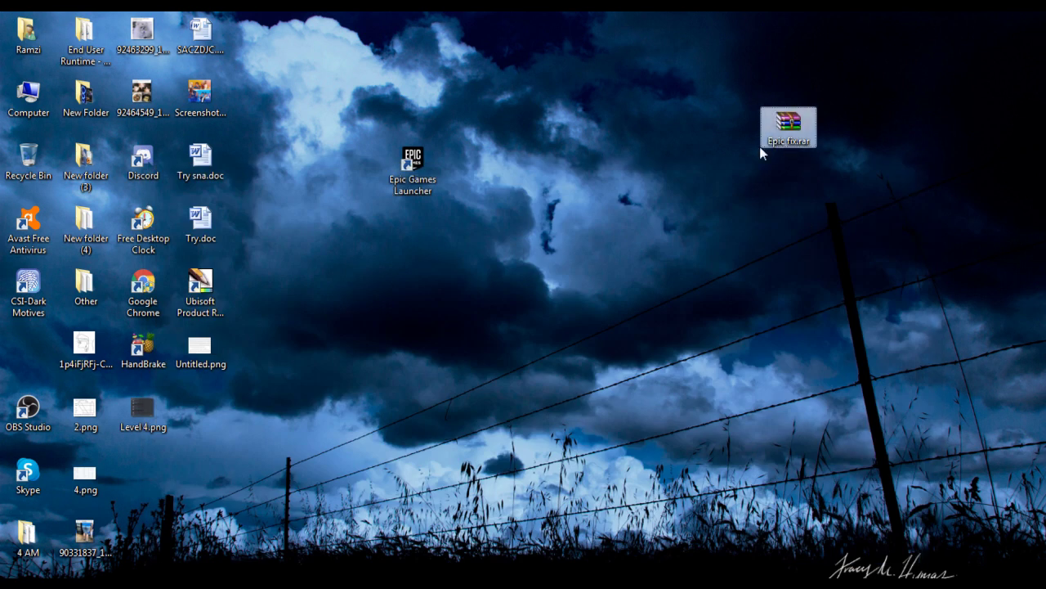
Step: Move the Epic fix.rar archive on the desktop closer to the Epic Games Launcher shortcut
left_click_drag(705, 133, 685, 140)
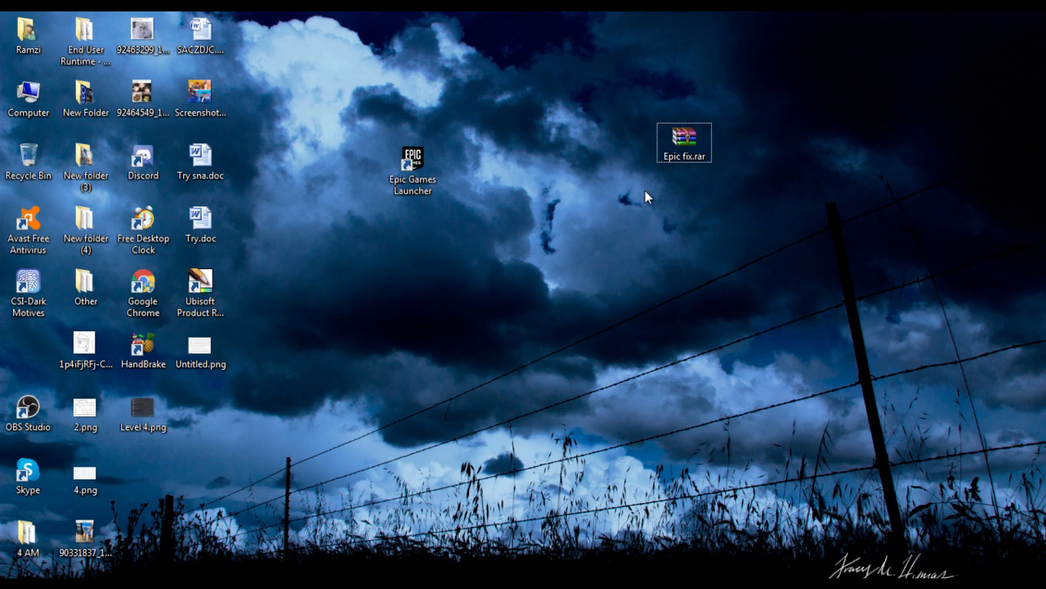
right_click(683, 143)
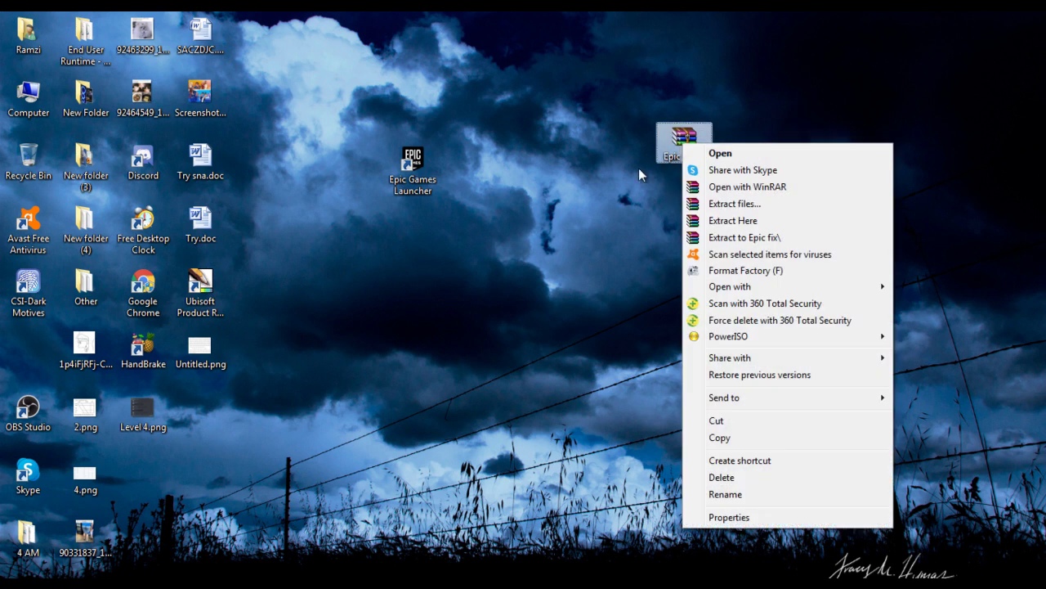
left_click(607, 196)
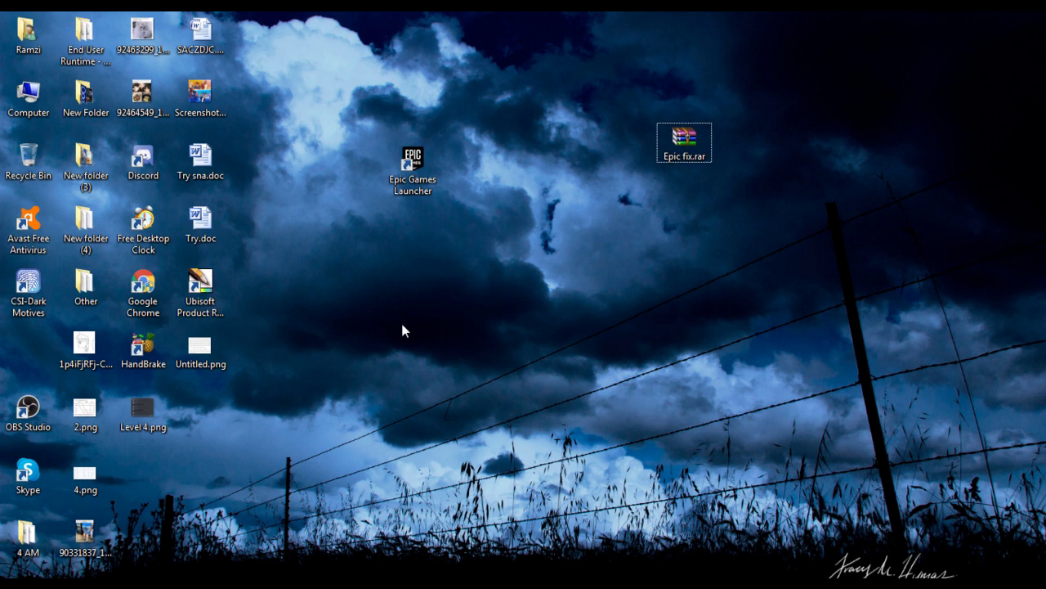
Step: Launch Epic Games Launcher once more to check its startup error, and dismiss the message
double_click(393, 170)
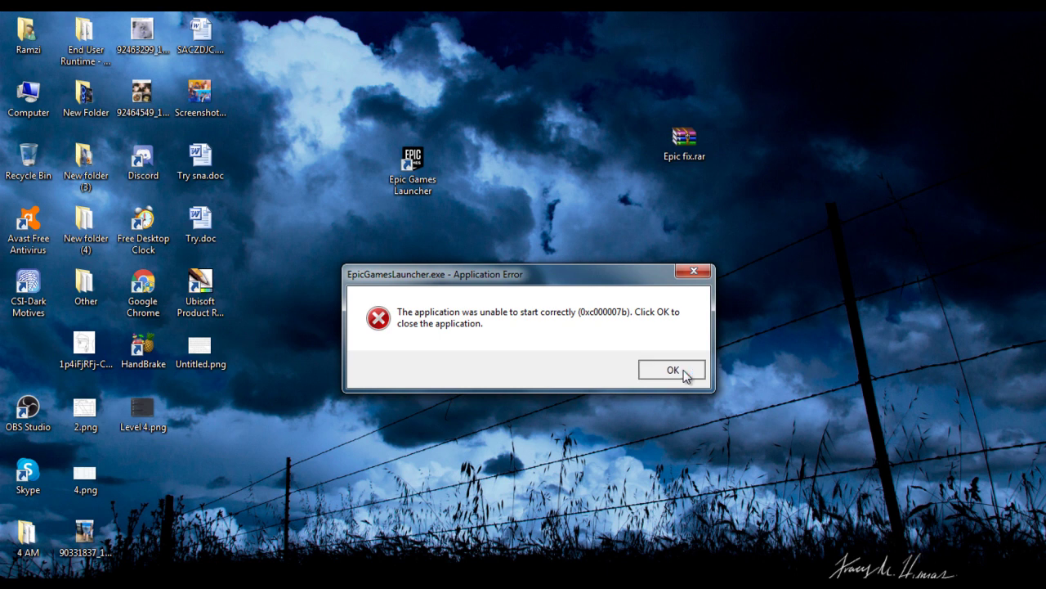
left_click(672, 369)
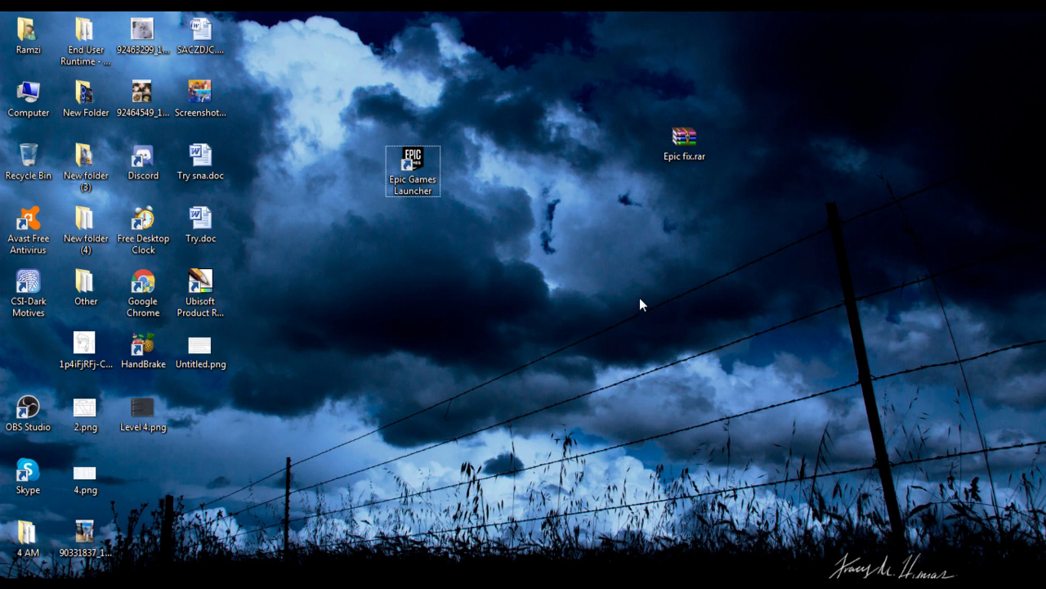
Step: Extract Epic fix.rar to its own Epic fix folder and place that folder below the archive on the desktop
left_click(675, 145)
right_click(676, 147)
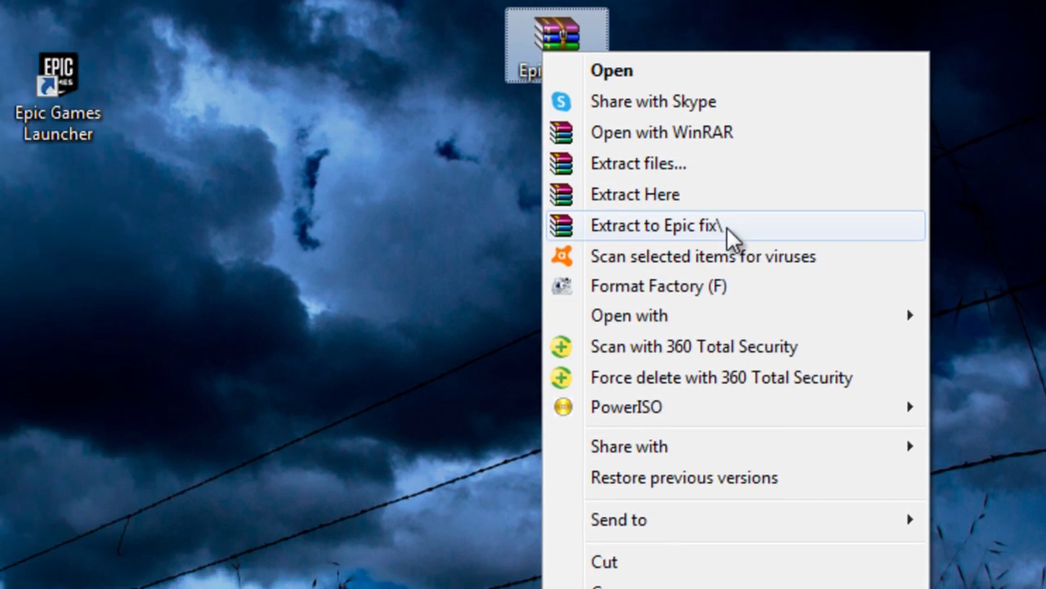
left_click(581, 247)
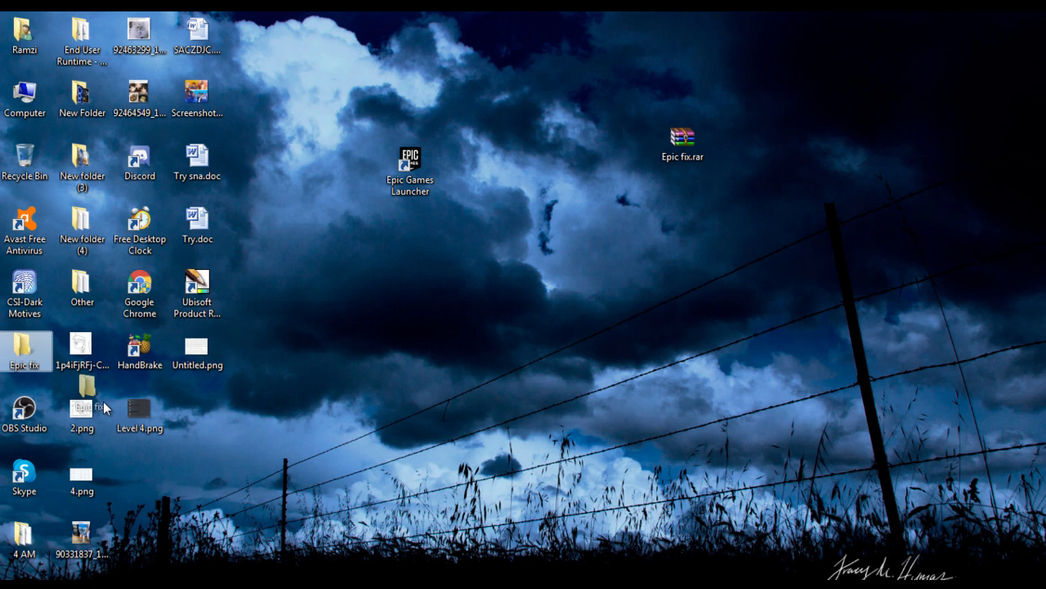
left_click_drag(23, 347, 679, 214)
right_click(565, 237)
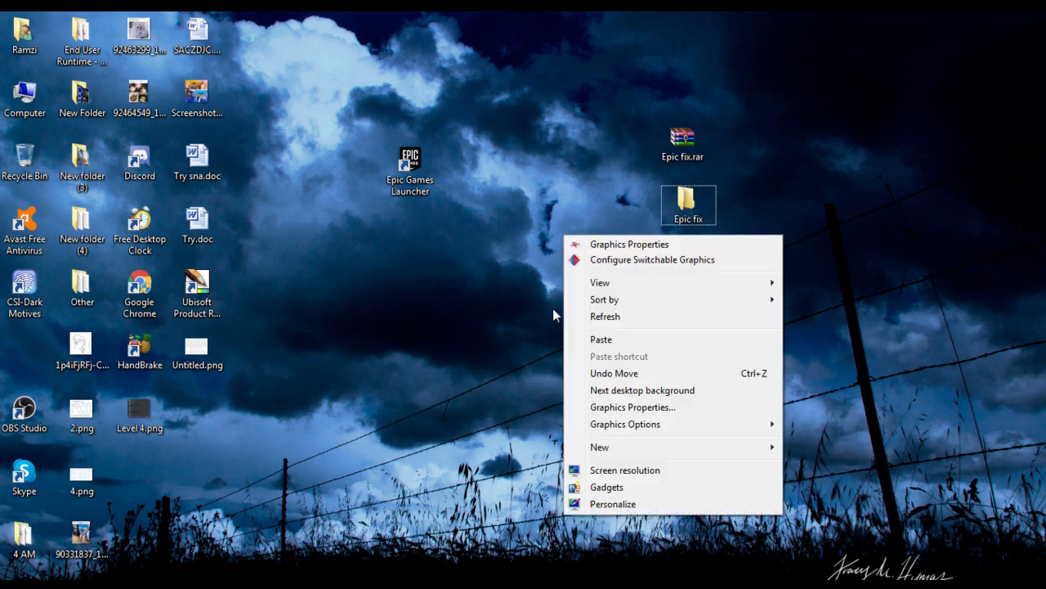
left_click(573, 313)
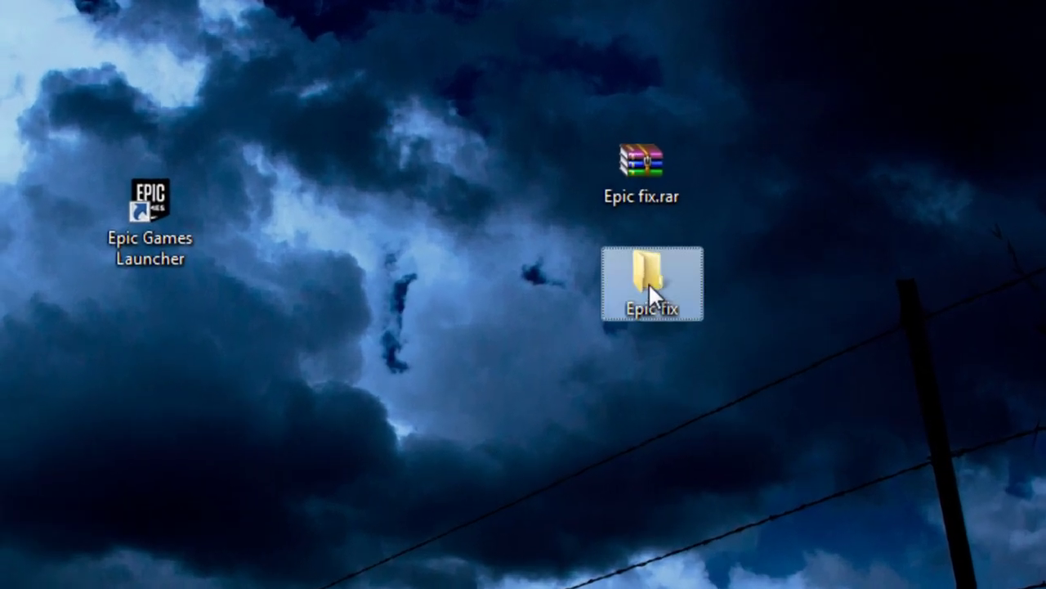
Step: Copy all the DLL files from the inner Epic fix folder of the extracted archive
double_click(648, 282)
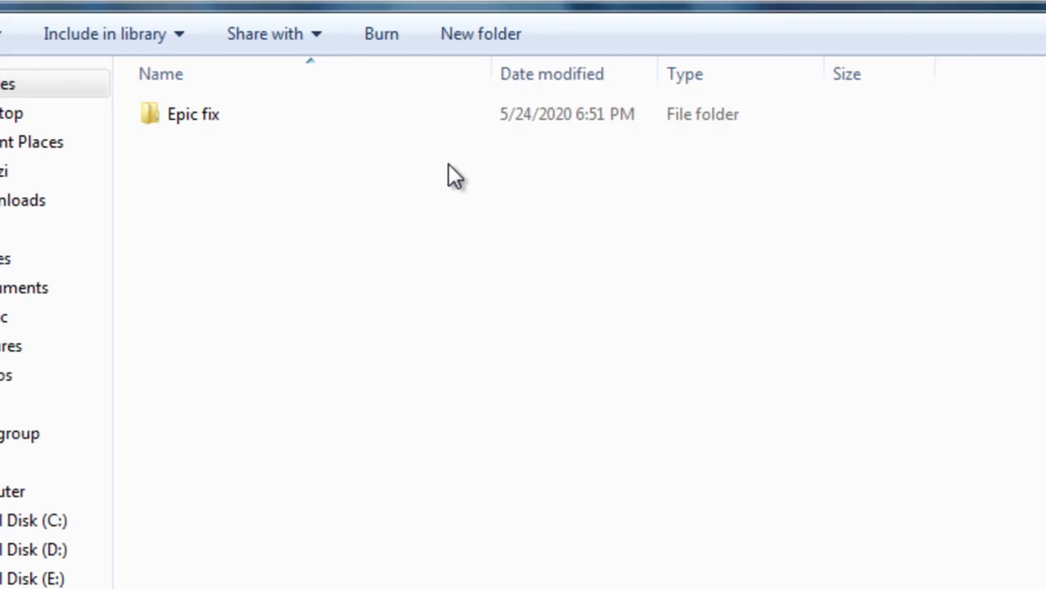
double_click(210, 117)
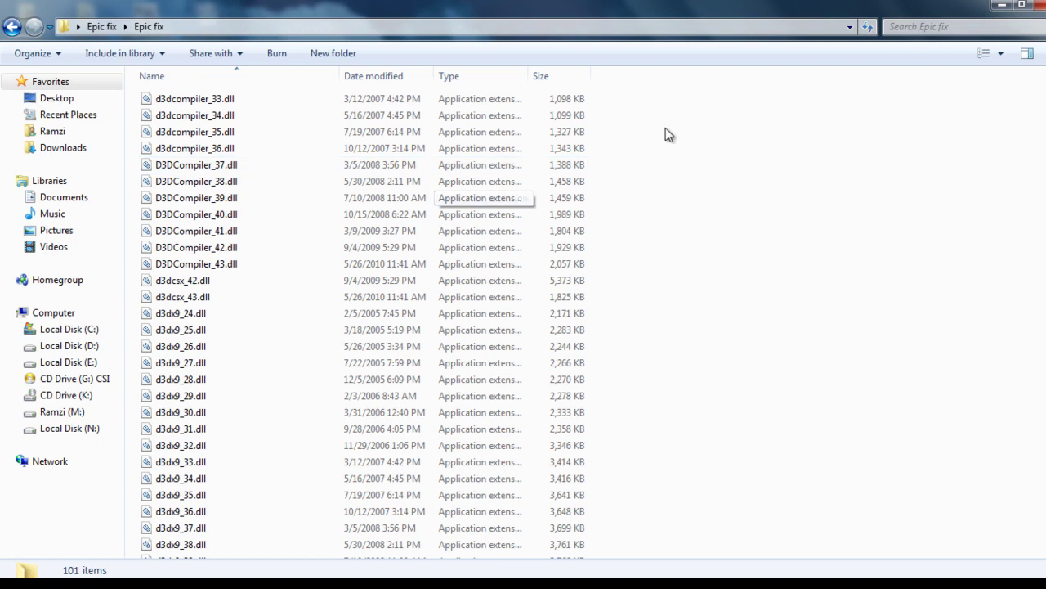
left_click_drag(626, 92, 72, 568)
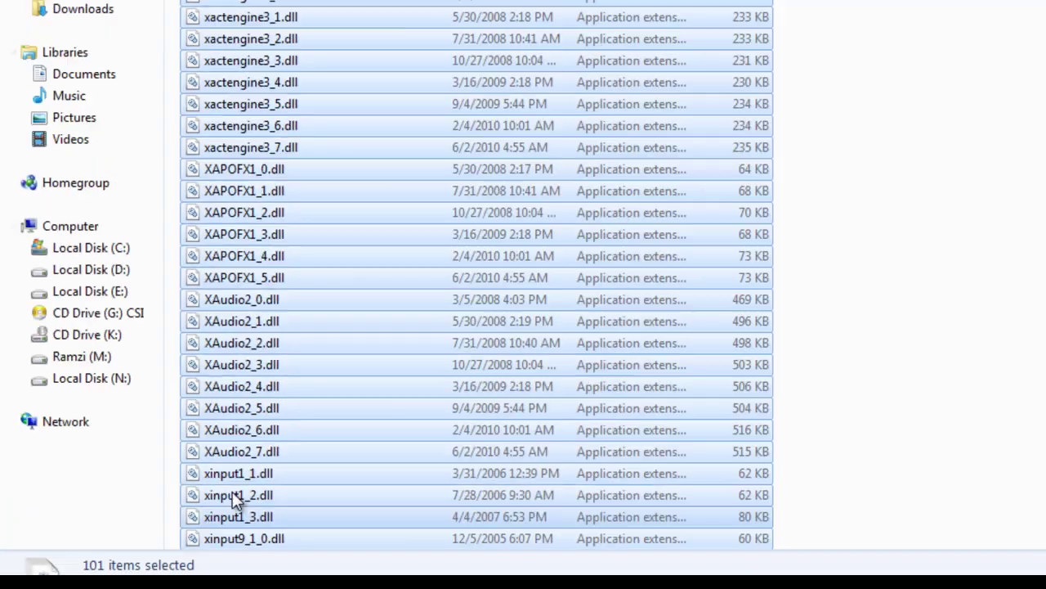
right_click(217, 394)
left_click(257, 293)
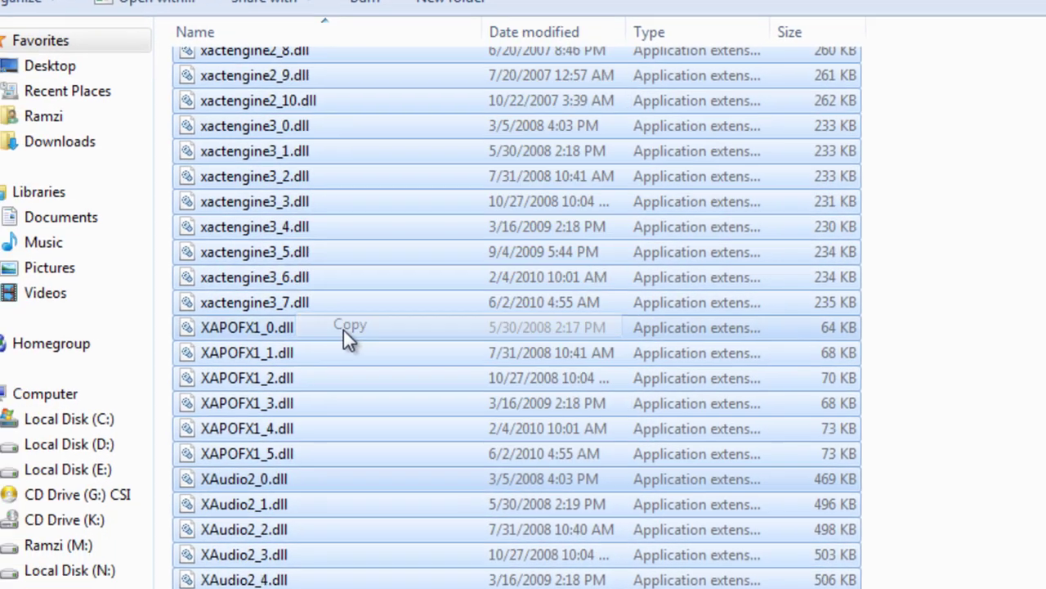
Step: Paste the copied DLL files into C:\Windows\System32, using Copy and Replace for the next 100 conflicts
left_click(61, 359)
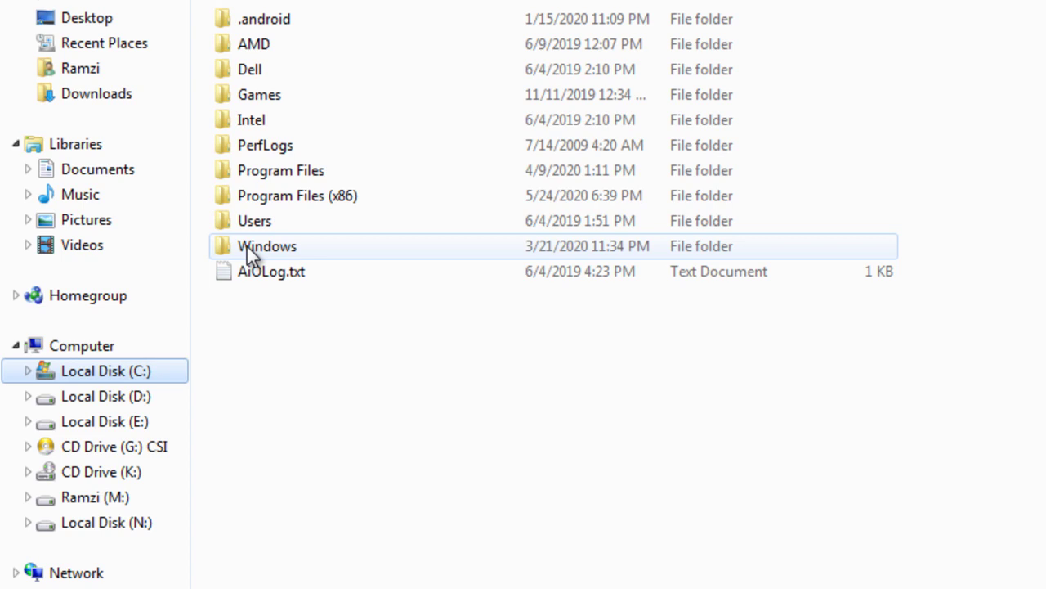
double_click(259, 249)
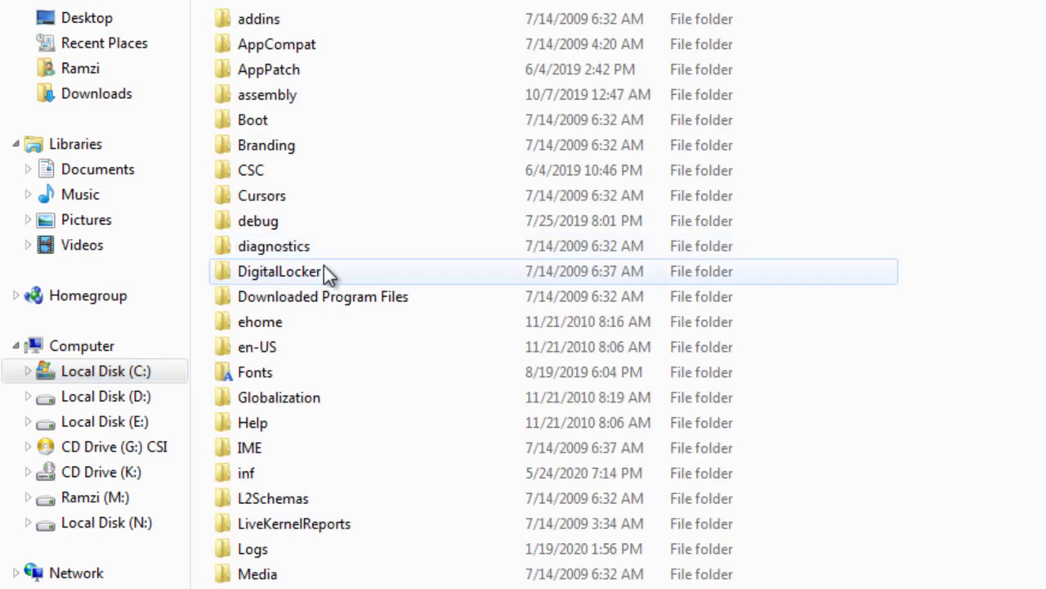
scroll(347, 270, "down", 10)
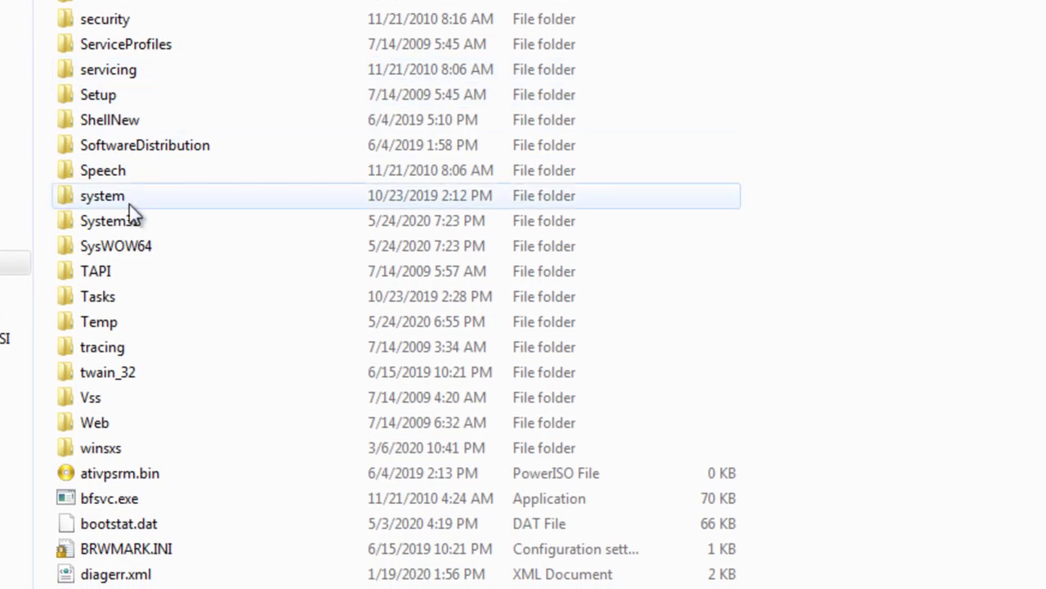
scroll(131, 229, "up", 20)
right_click(594, 171)
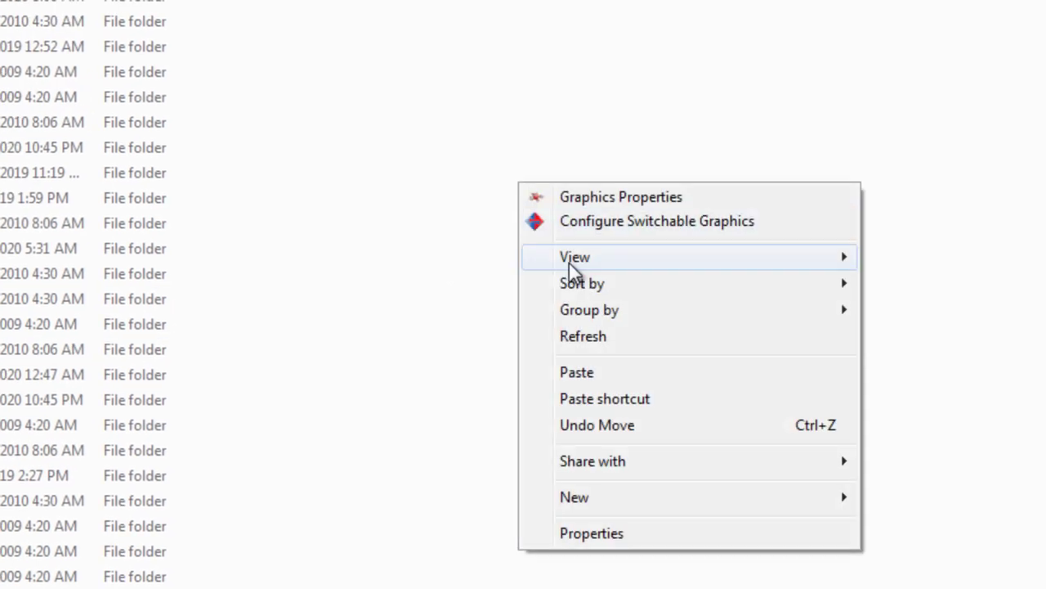
left_click(667, 356)
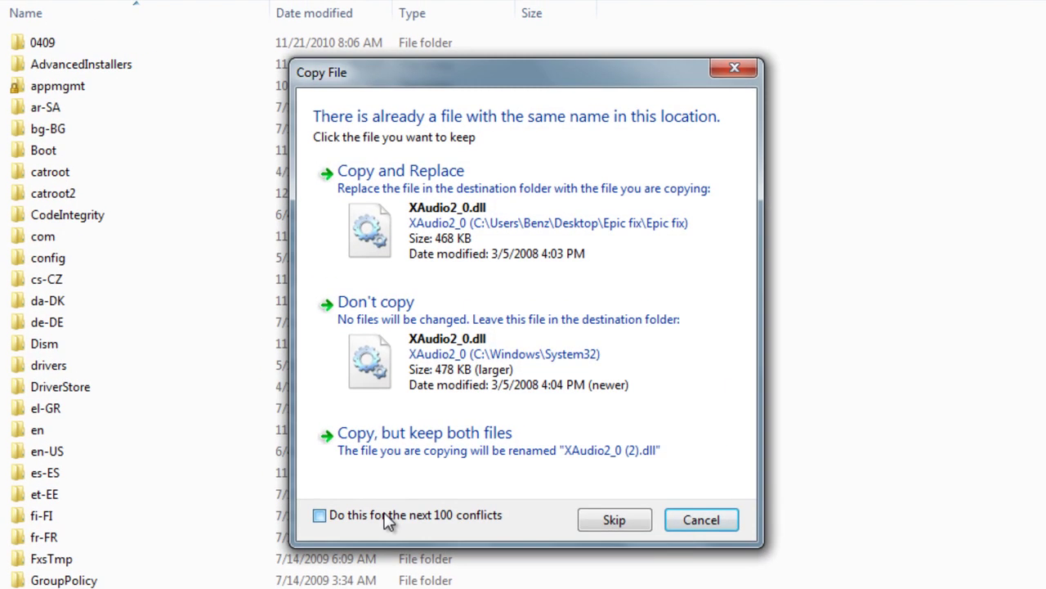
left_click(391, 494)
left_click(453, 221)
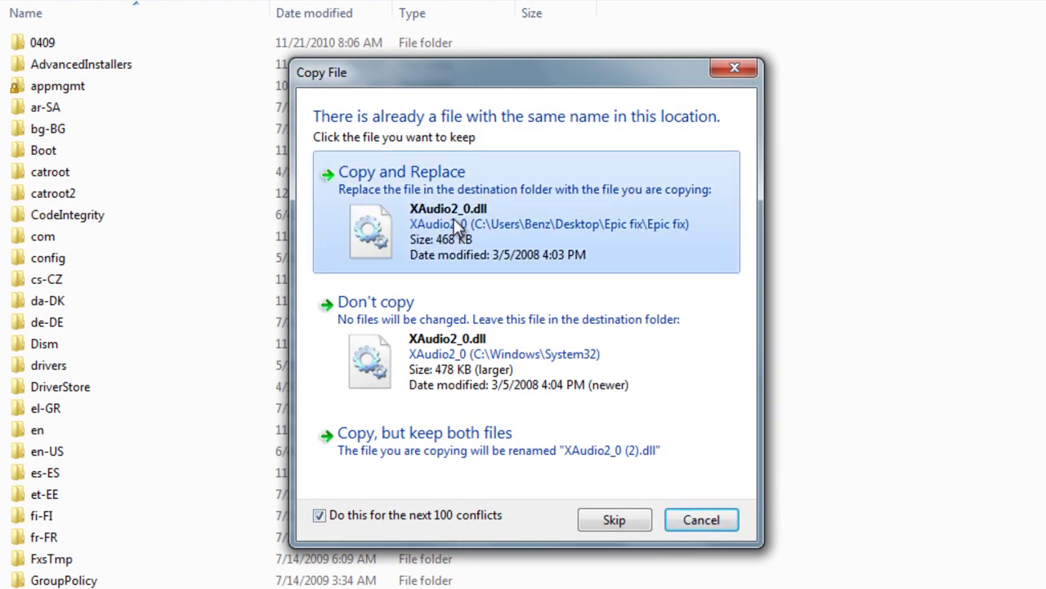
left_click(511, 381)
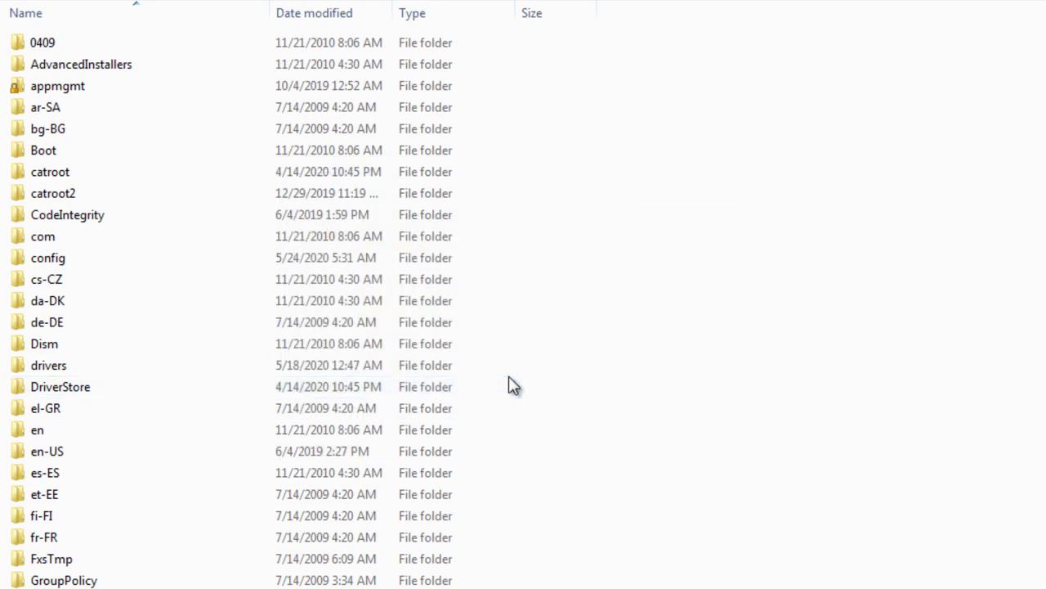
left_click(610, 381)
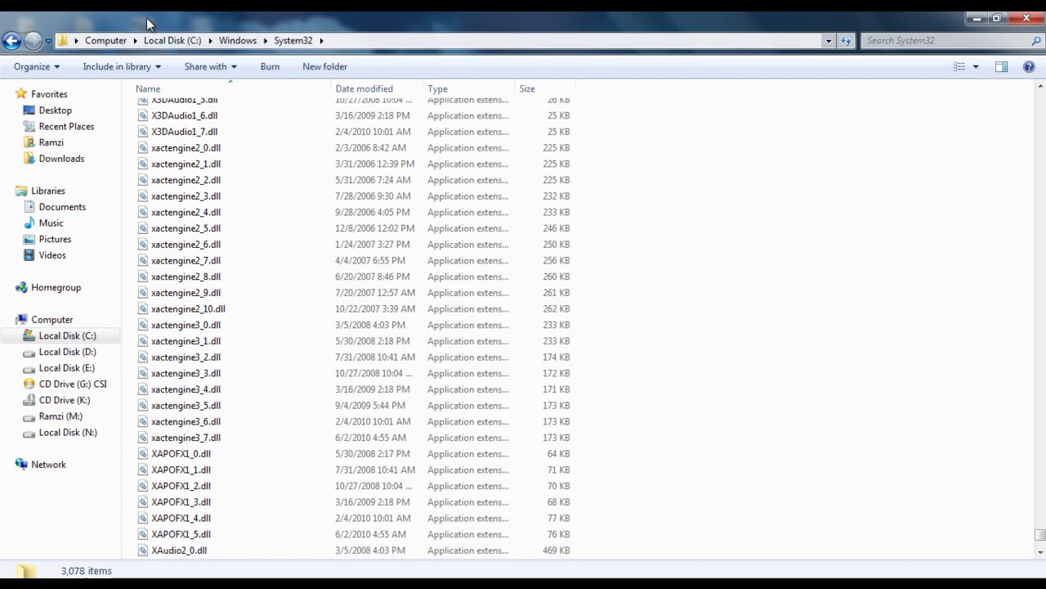
Step: Paste the same DLL files into C:\Windows\SysWOW64, replacing files for the next 100 conflicts and skipping the item denied access
left_click(11, 40)
scroll(303, 362, "down", 2)
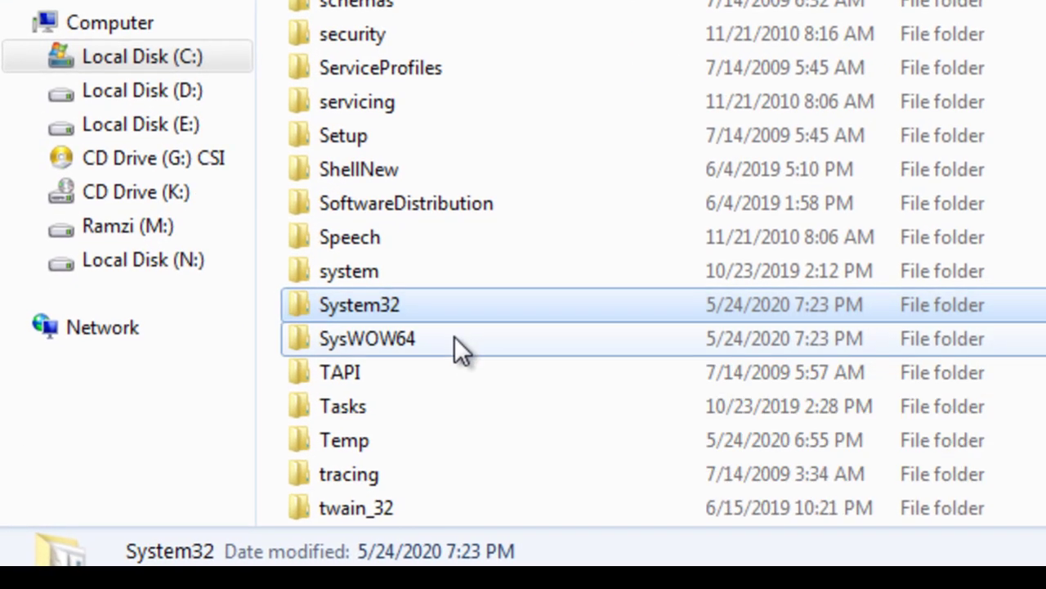
double_click(395, 374)
right_click(665, 223)
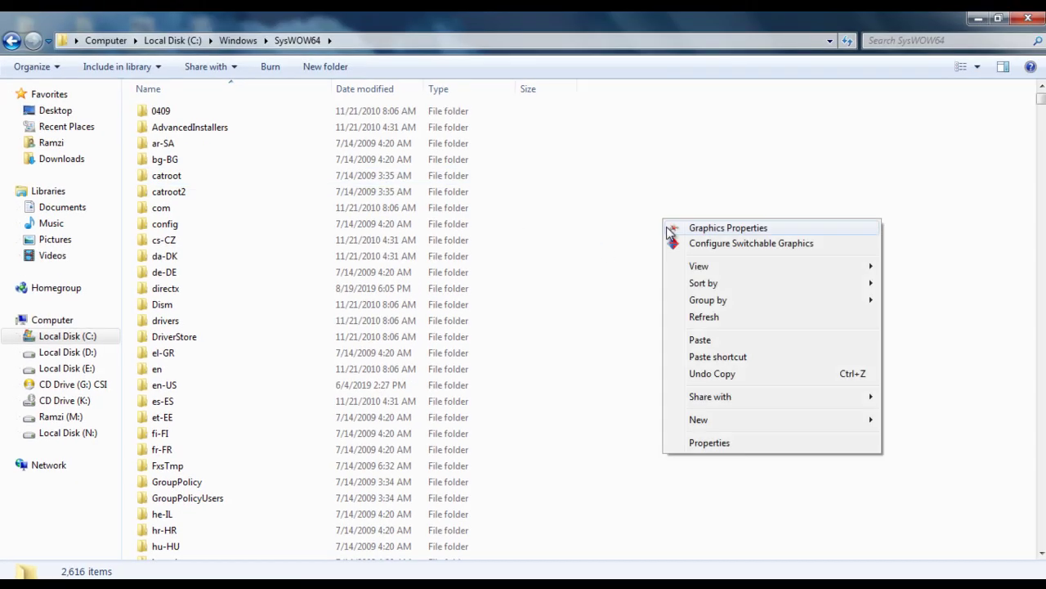
left_click(718, 339)
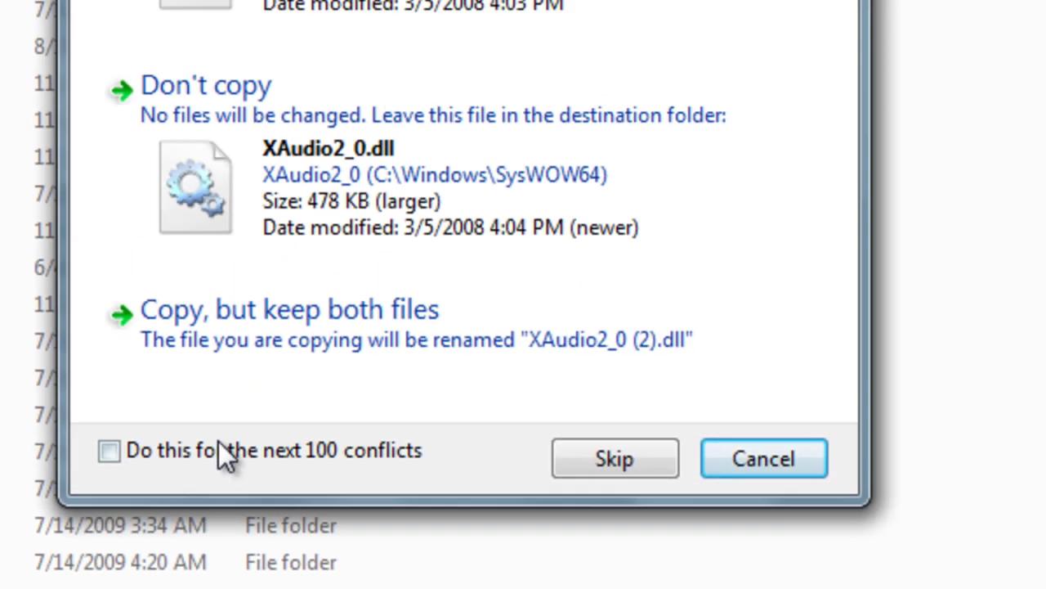
left_click(149, 399)
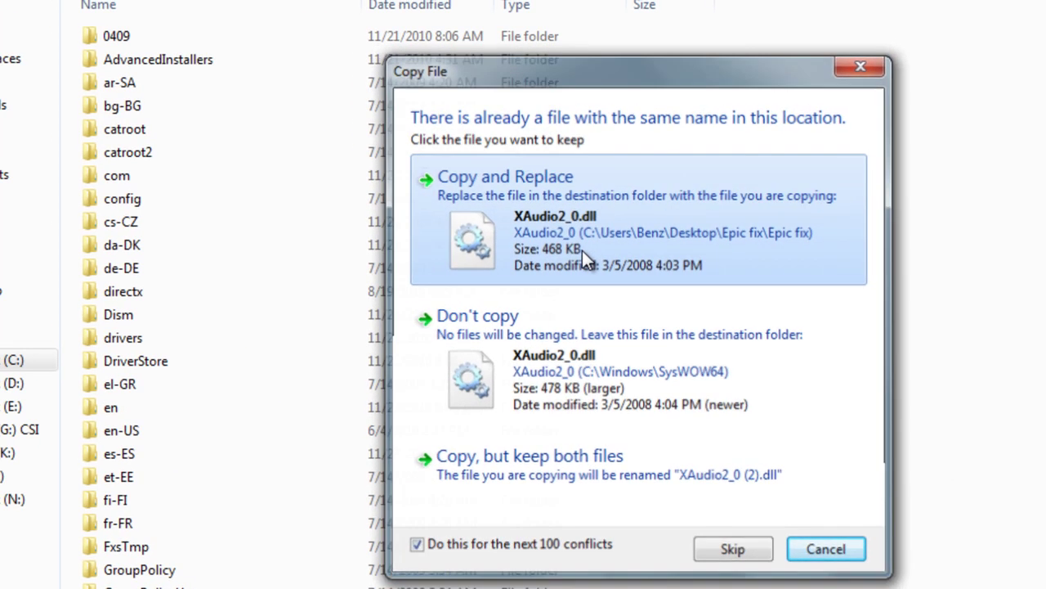
left_click(229, 204)
left_click(643, 404)
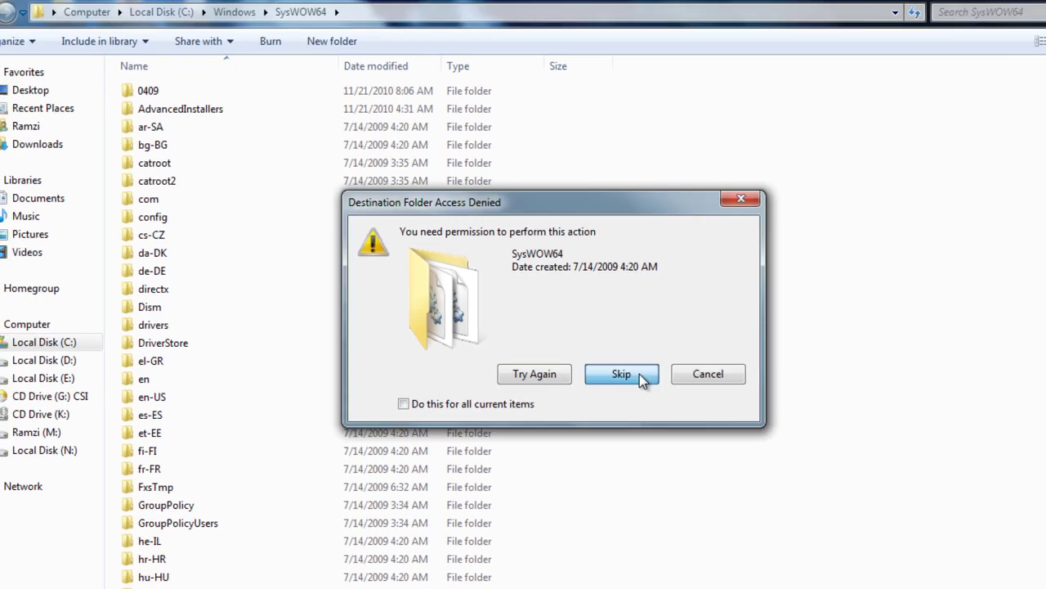
left_click(722, 400)
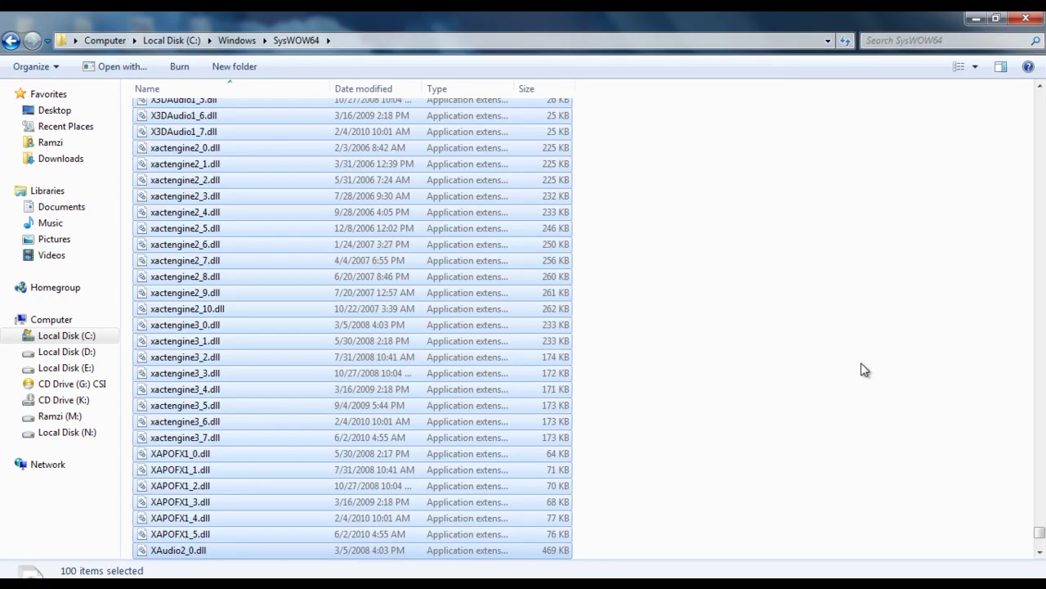
Step: Clear the file selection in SysWOW64, return to the desktop and refresh it
left_click(742, 291)
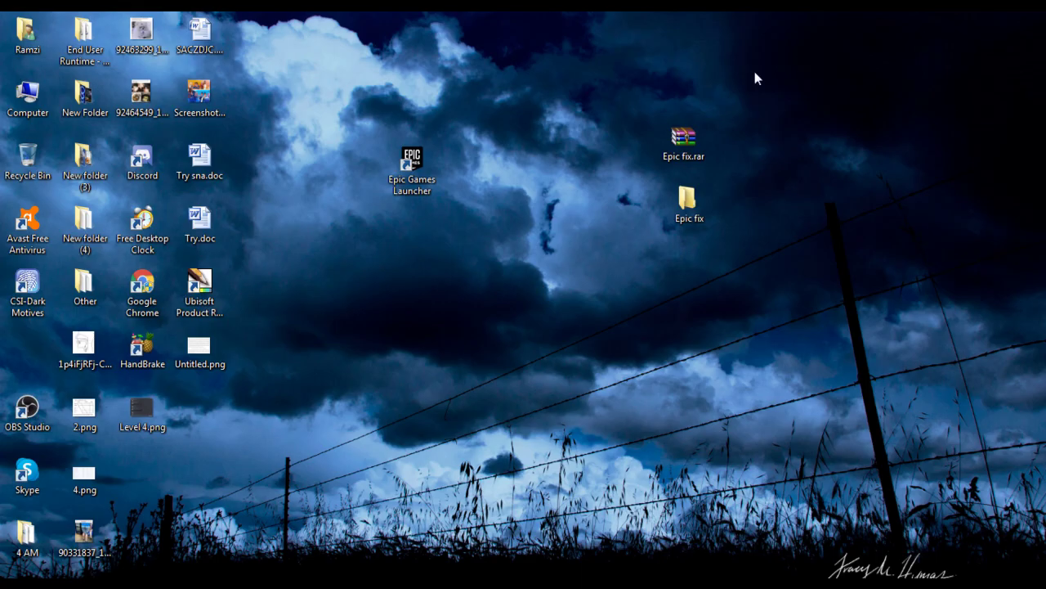
right_click(531, 65)
left_click(564, 146)
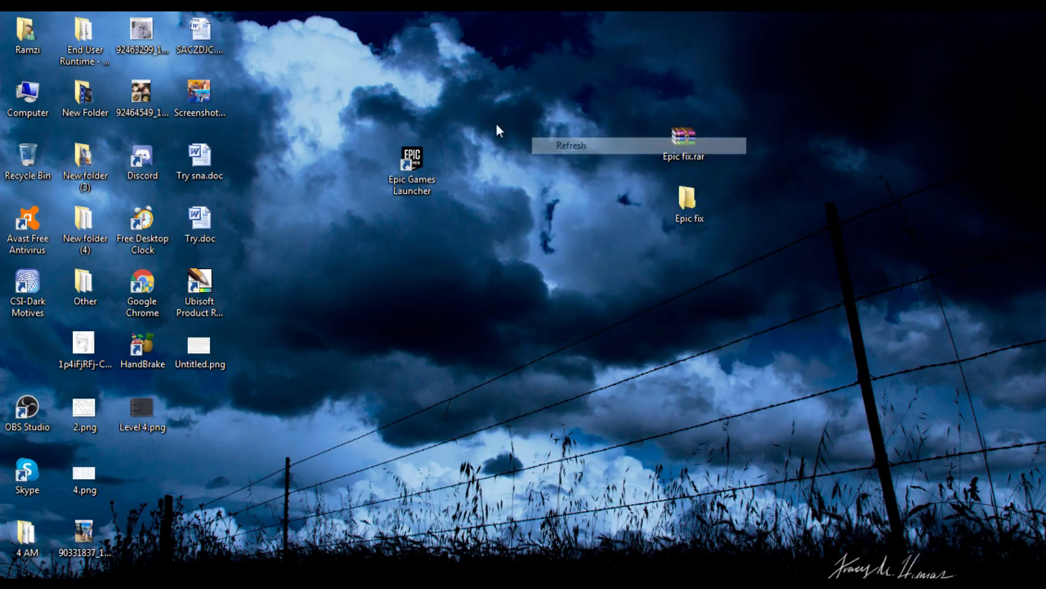
right_click(491, 79)
left_click(540, 159)
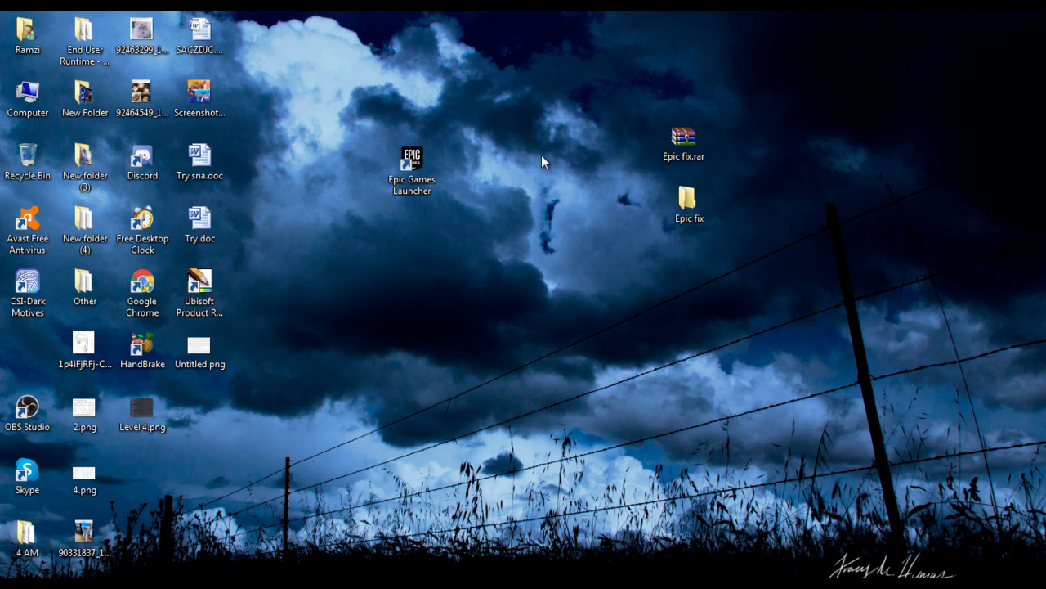
Step: Check the compatibility and administrator settings in the Epic Games Launcher shortcut's properties, leaving them unmodified
right_click(392, 148)
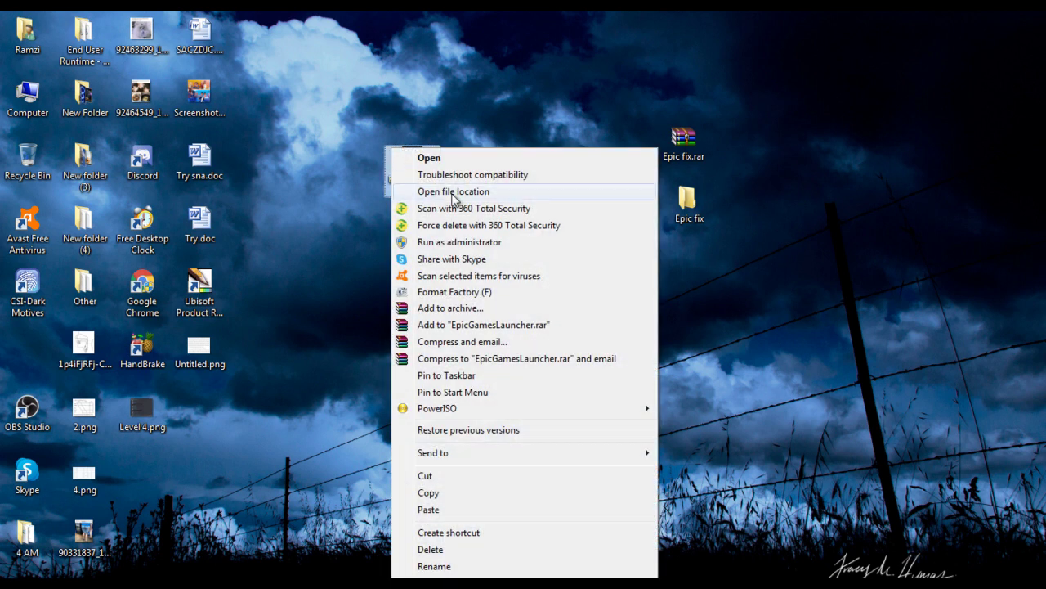
key("Escape")
right_click(413, 173)
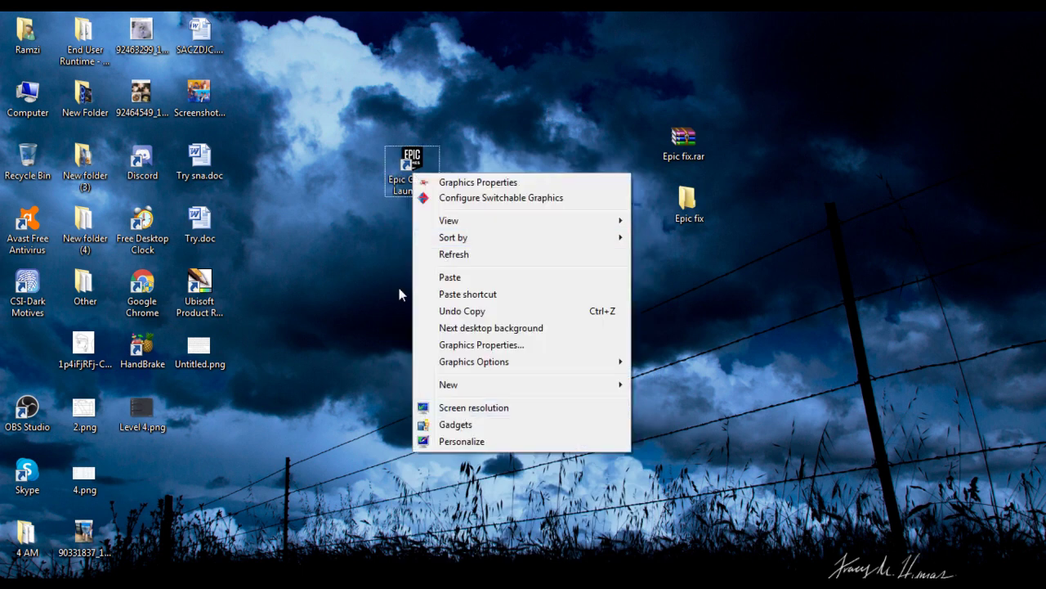
key("Escape")
right_click(387, 146)
left_click(446, 574)
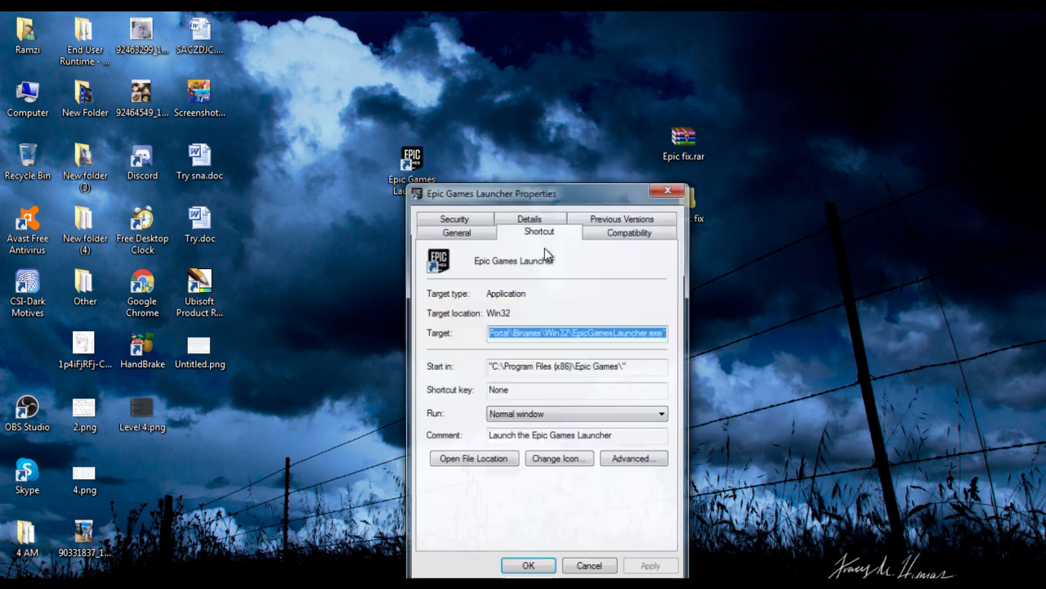
left_click(600, 232)
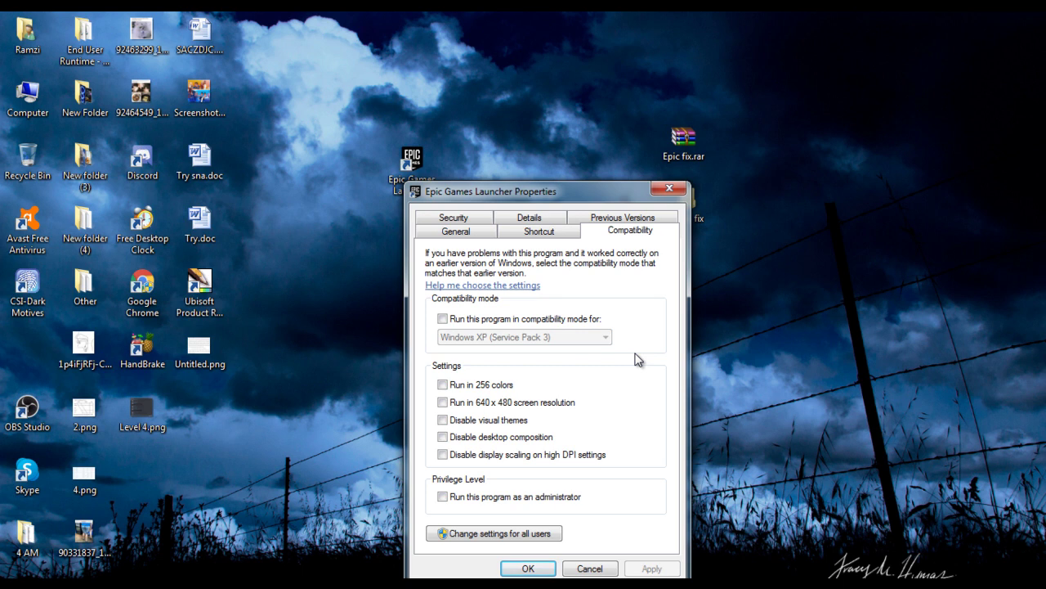
left_click(668, 188)
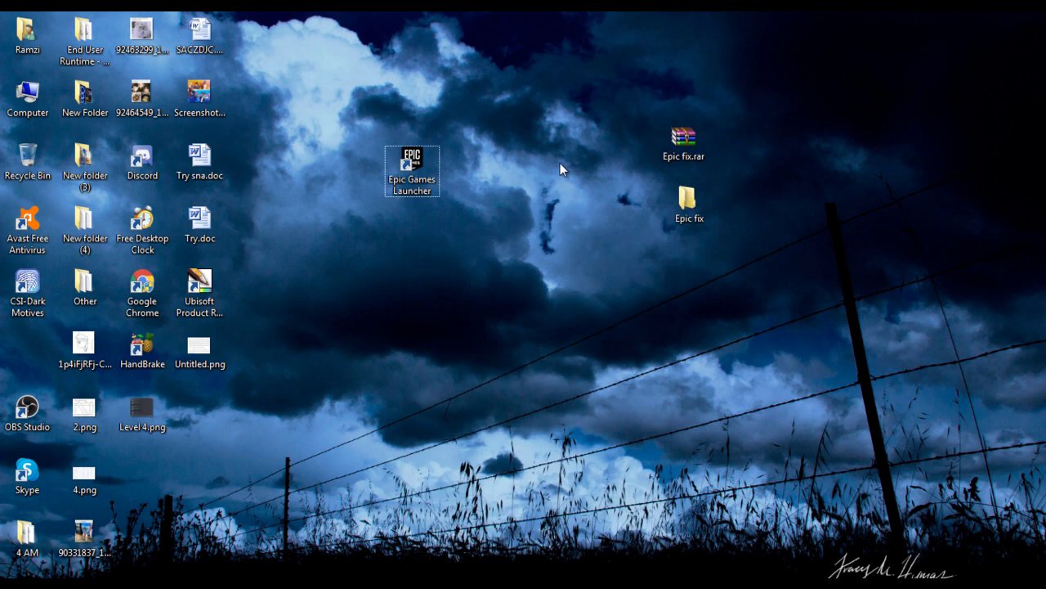
Step: Launch Epic Games Launcher from its desktop shortcut
double_click(437, 177)
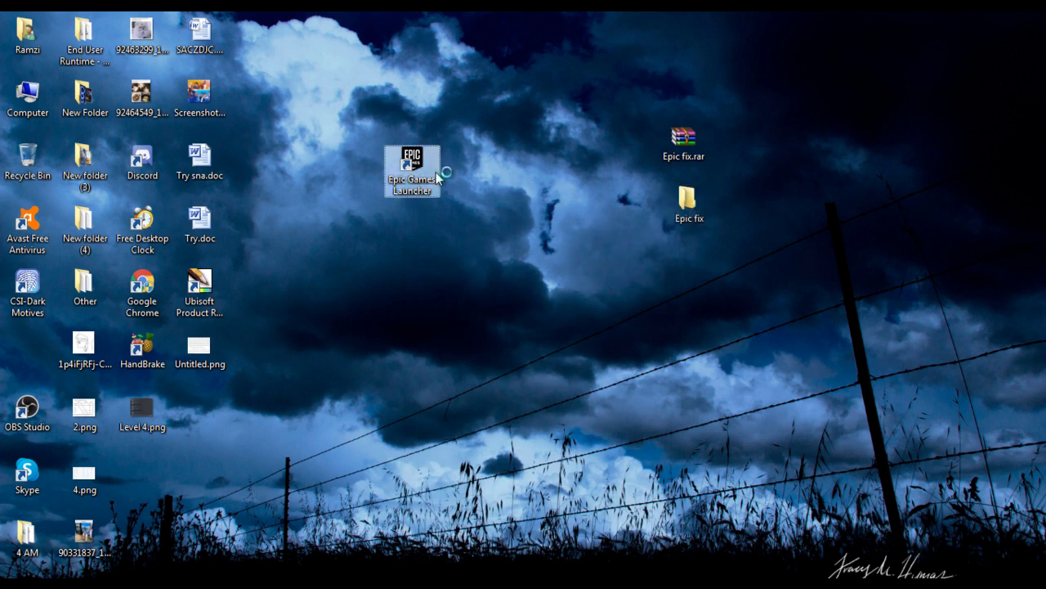